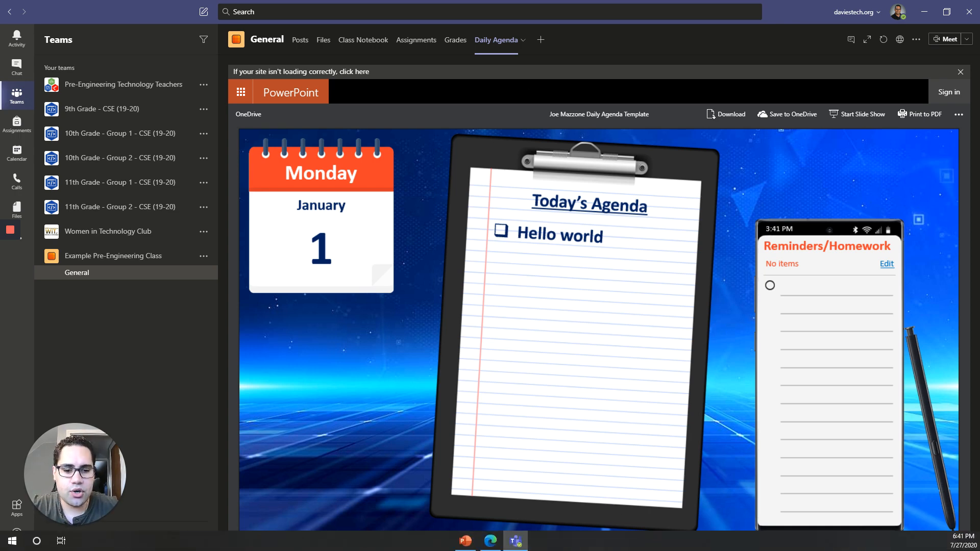
# Step: Open the Teams Daily Agenda slide for editing in the desktop PowerPoint app
pyautogui.click(465, 541)
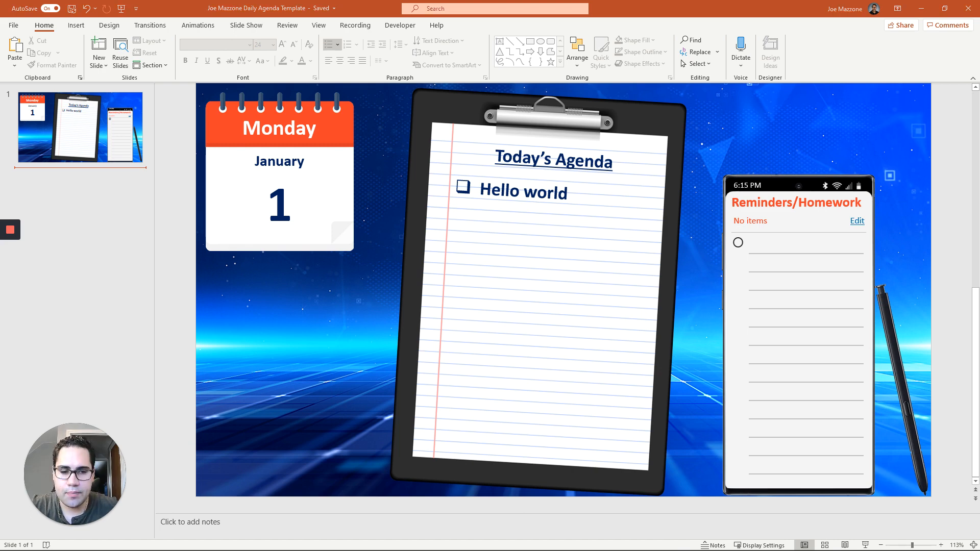
# Step: Add a new checklist line under 'Hello world' containing the pasted Nearpod share link
pyautogui.click(583, 193)
pyautogui.press('Return')
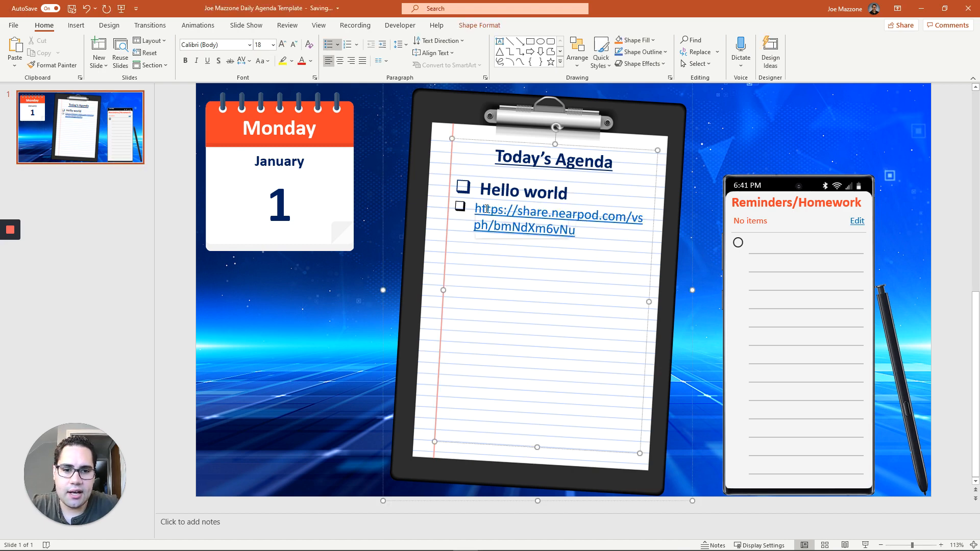
pyautogui.click(326, 323)
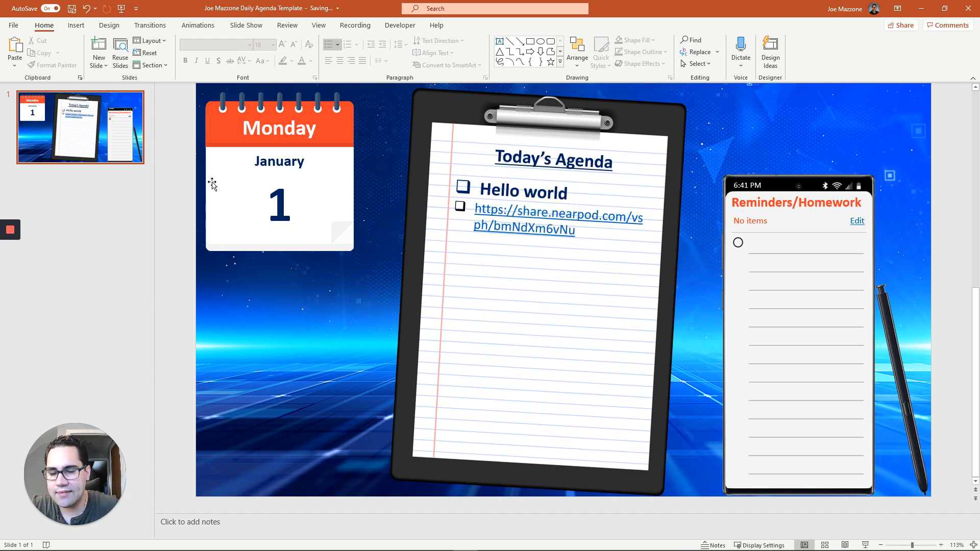
# Step: Switch back to the Microsoft Teams window
pyautogui.moveTo(424, 547)
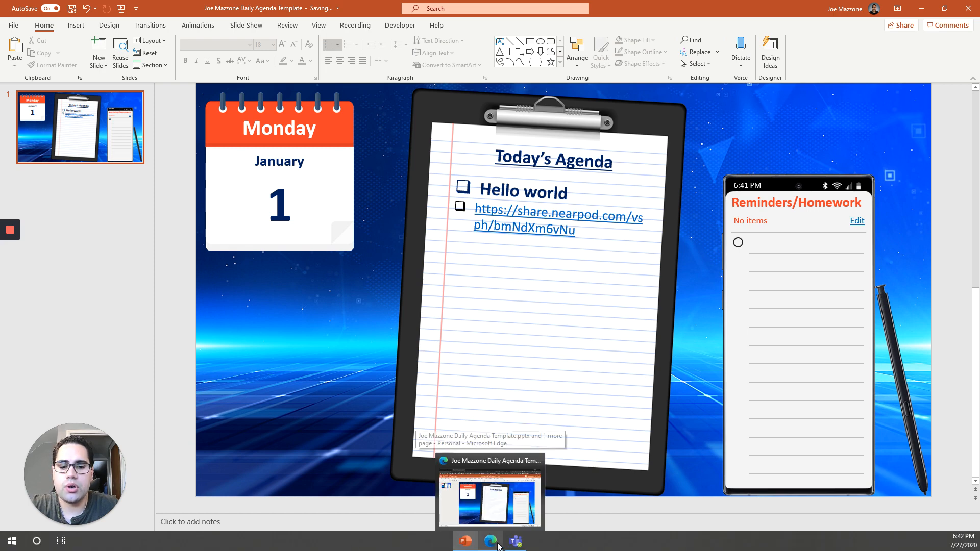
pyautogui.moveTo(472, 547)
pyautogui.click(515, 541)
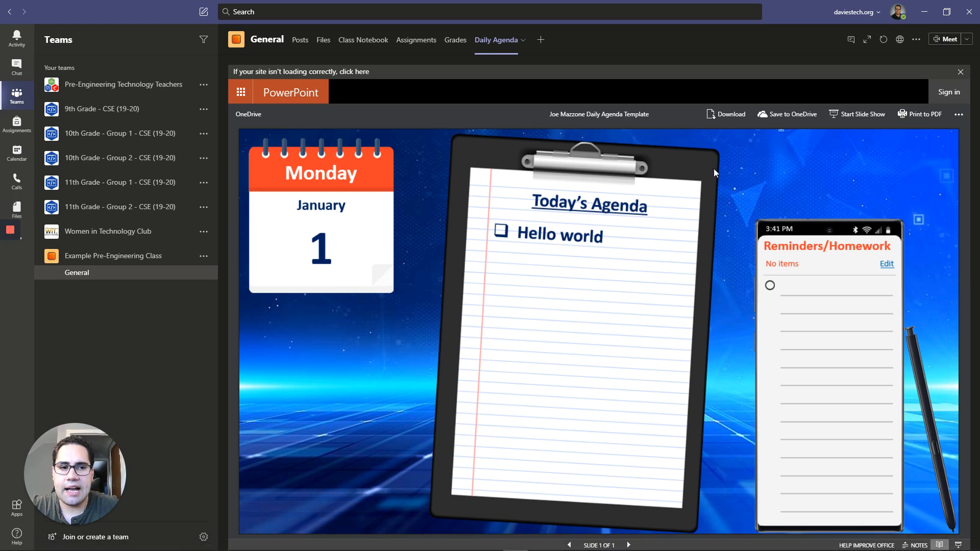
# Step: Save the updated agenda presentation in desktop PowerPoint
pyautogui.click(884, 39)
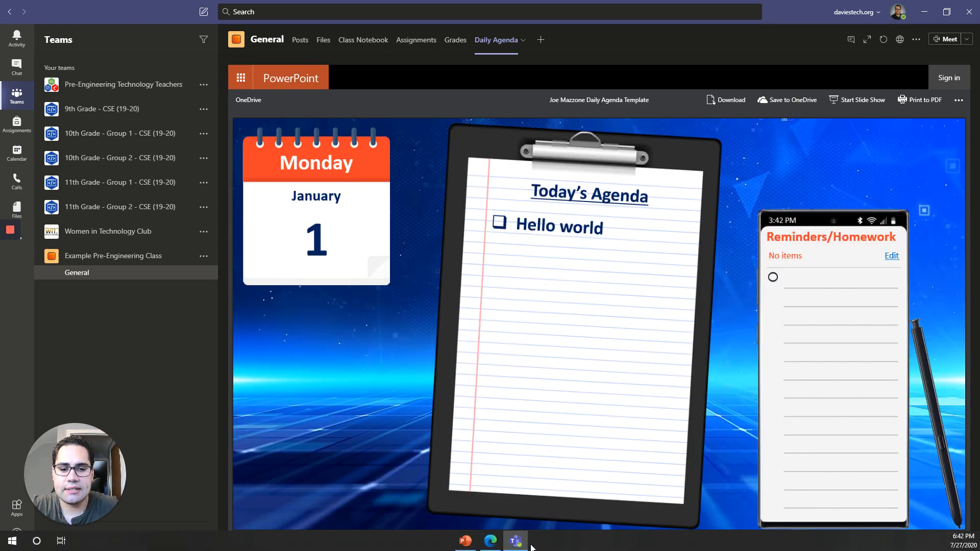
pyautogui.click(465, 543)
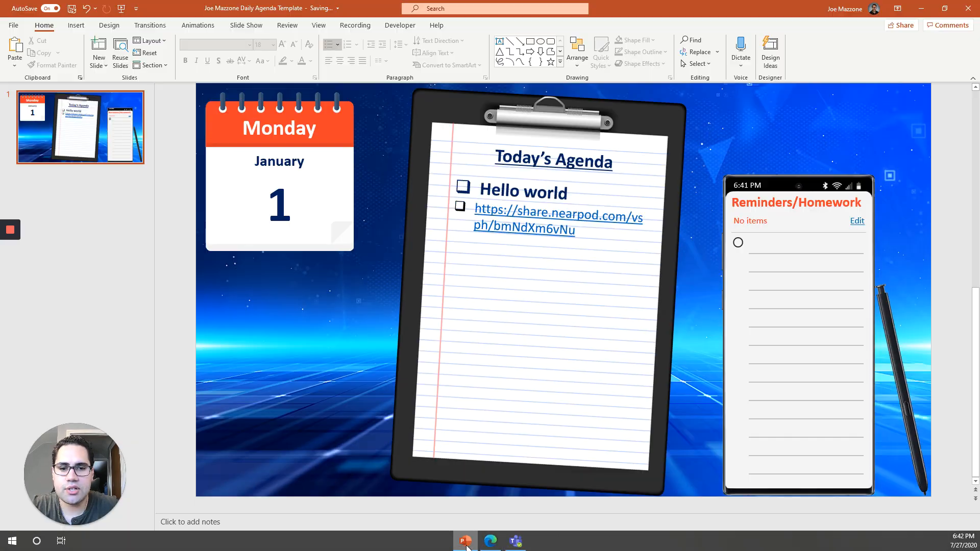
pyautogui.click(336, 9)
pyautogui.click(107, 326)
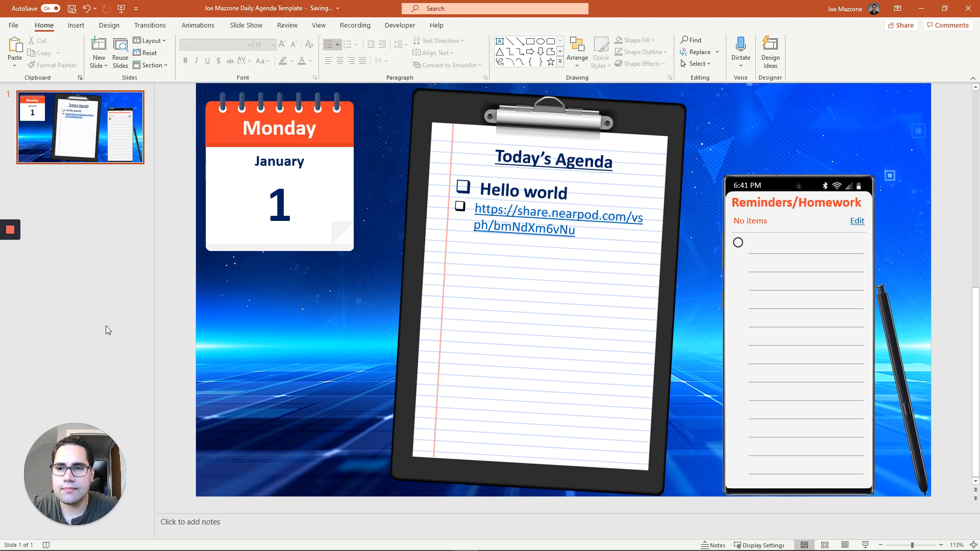
pyautogui.click(71, 8)
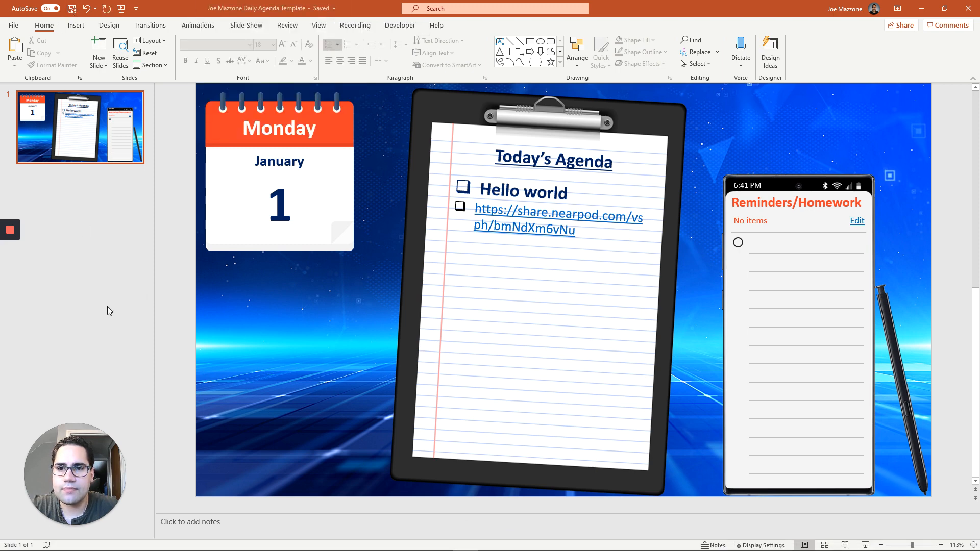
# Step: Reload the Teams Daily Agenda tab and open the slide's Nearpod link
pyautogui.click(920, 9)
pyautogui.click(885, 40)
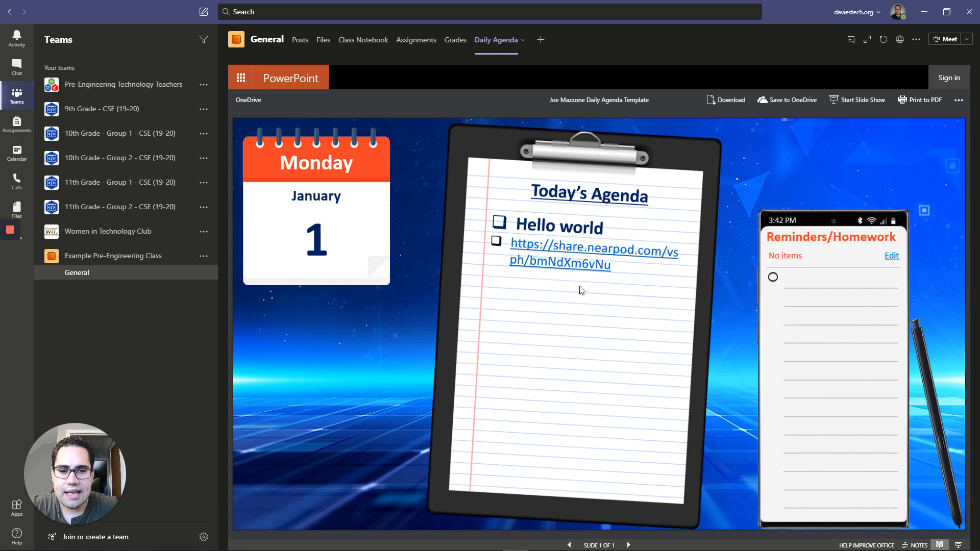
pyautogui.click(569, 263)
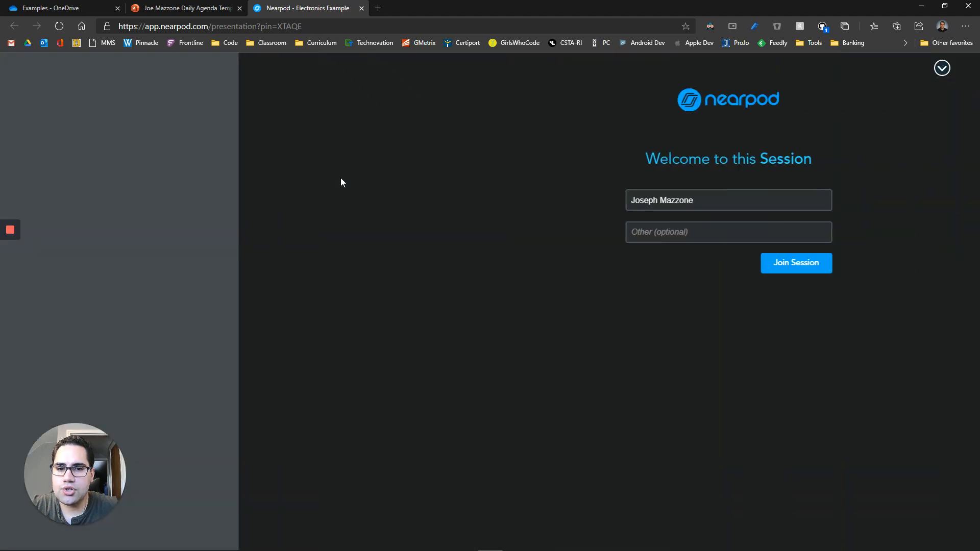
# Step: Close the Nearpod session tab, minimise Edge, and bring PowerPoint forward
pyautogui.click(361, 8)
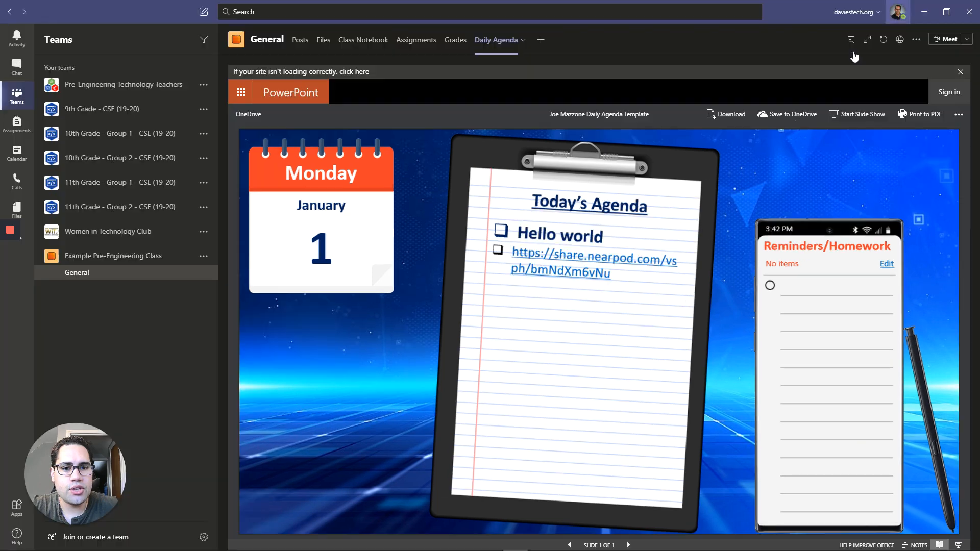
pyautogui.click(922, 6)
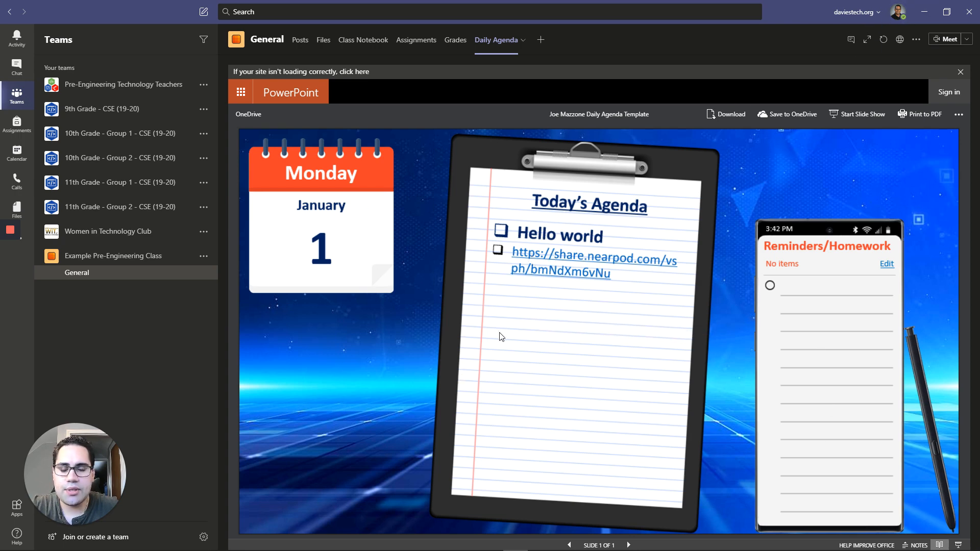
pyautogui.click(924, 15)
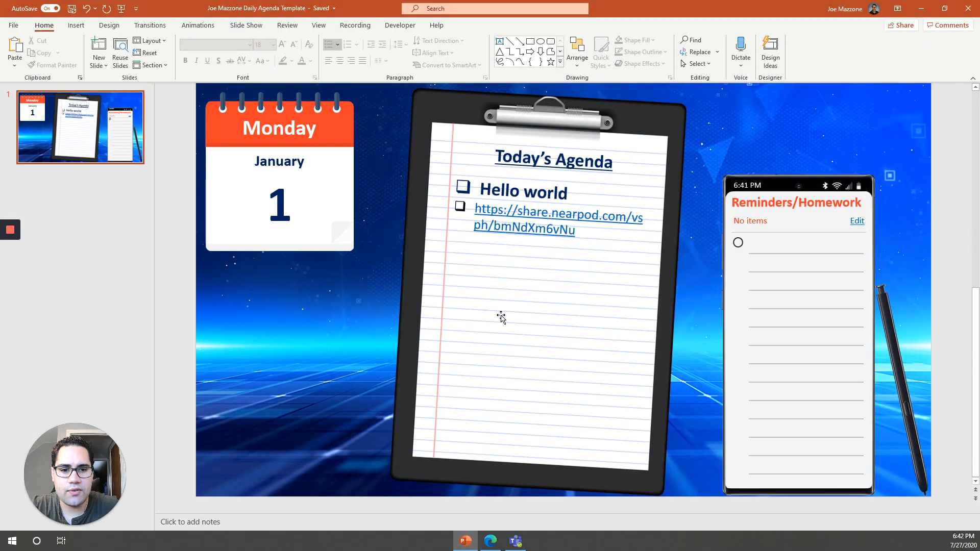
# Step: Add the agenda item 'Open Nearpod Lesson' above the raw link and select 'Nearpod Lesson'
pyautogui.click(567, 233)
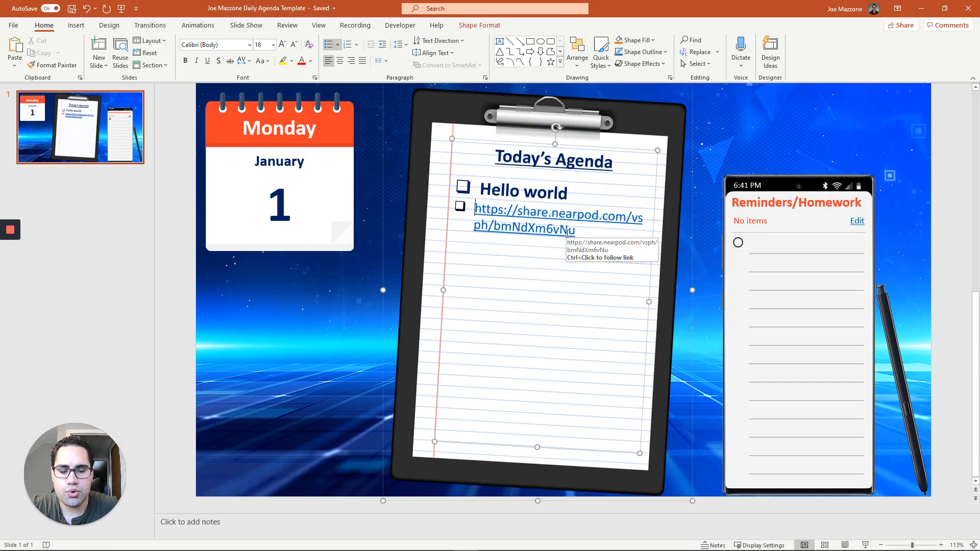
pyautogui.write('Ne')
pyautogui.press('BackSpace')
pyautogui.press('BackSpace')
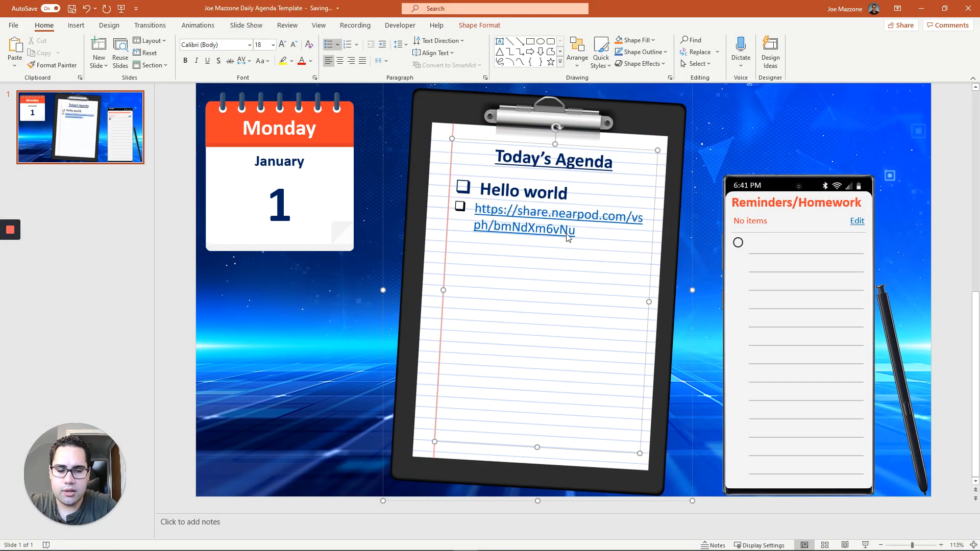
pyautogui.press('Return')
pyautogui.write('Near')
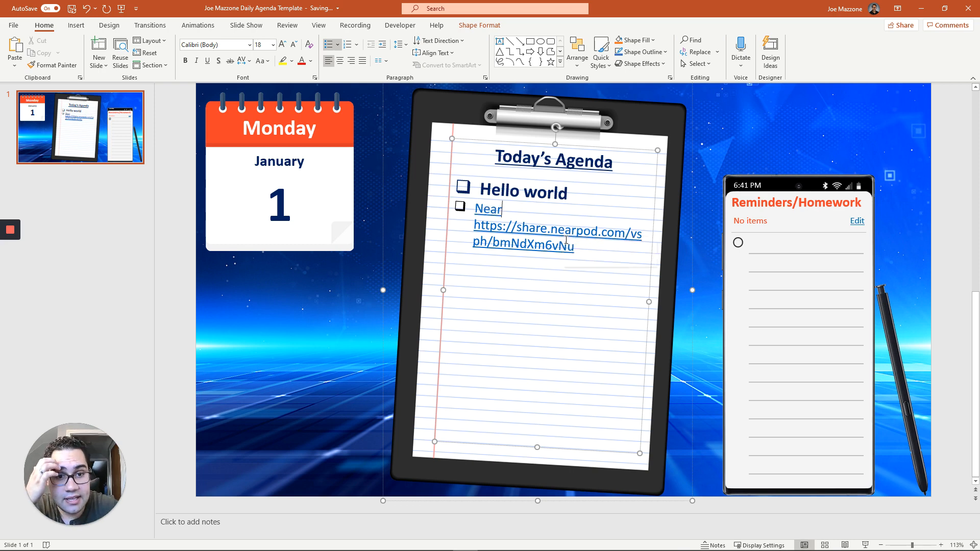
pyautogui.hotkey('ctrl', 'z')
pyautogui.hotkey('ctrl', 'z')
pyautogui.hotkey('ctrl', 'z')
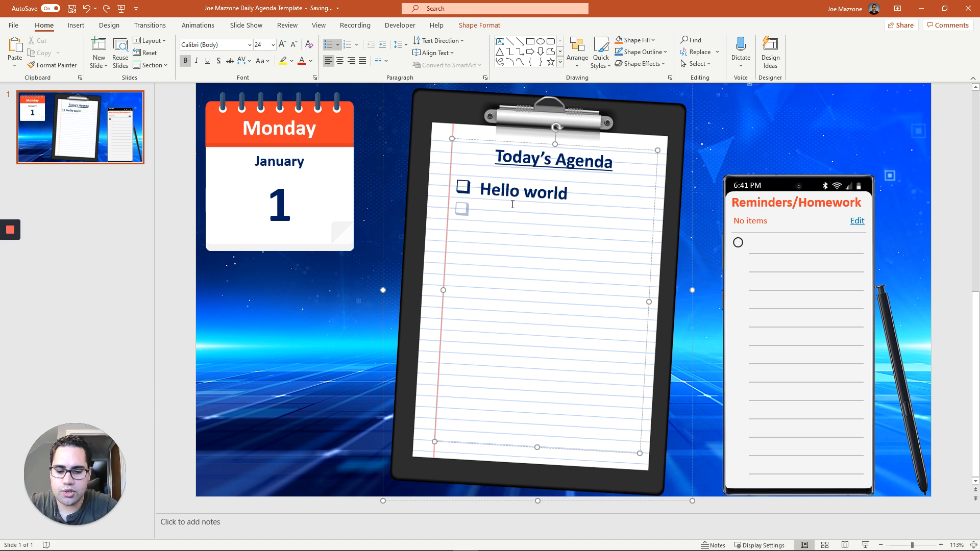
pyautogui.write('Open ')
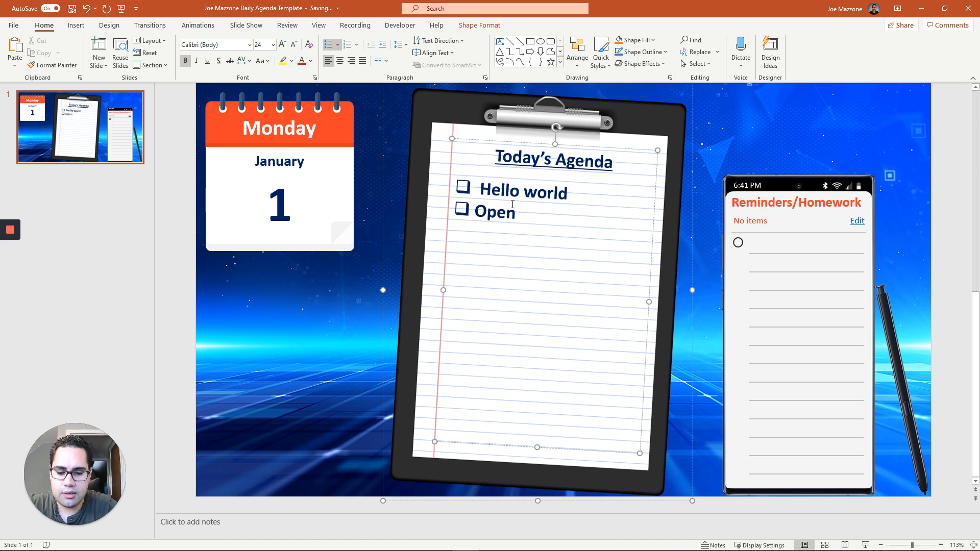
pyautogui.write('Near')
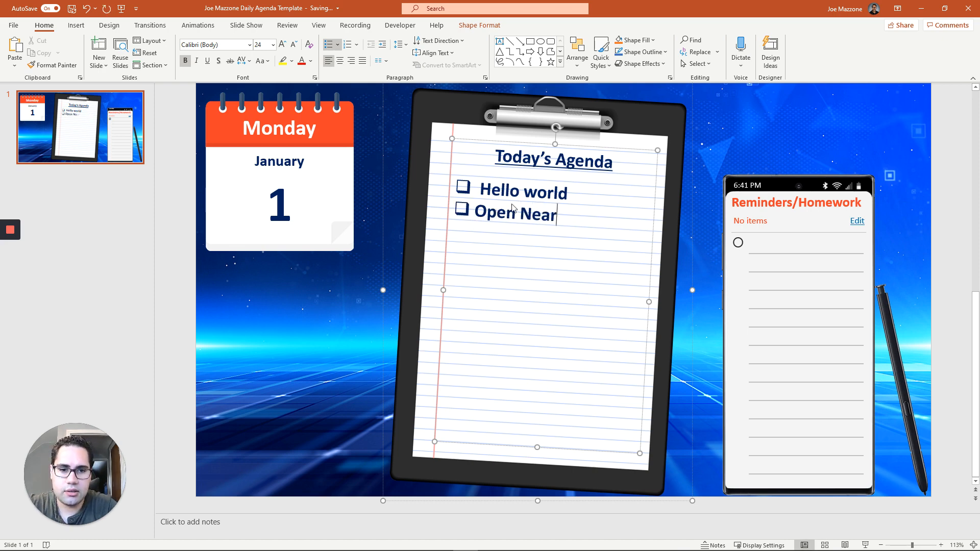
pyautogui.write('pod Lesson')
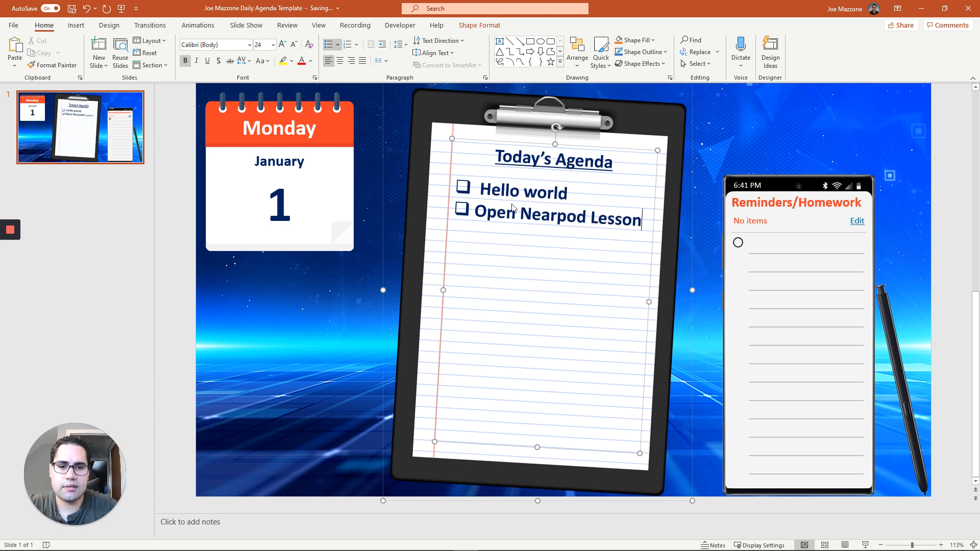
pyautogui.moveTo(522, 216); pyautogui.dragTo(642, 219)
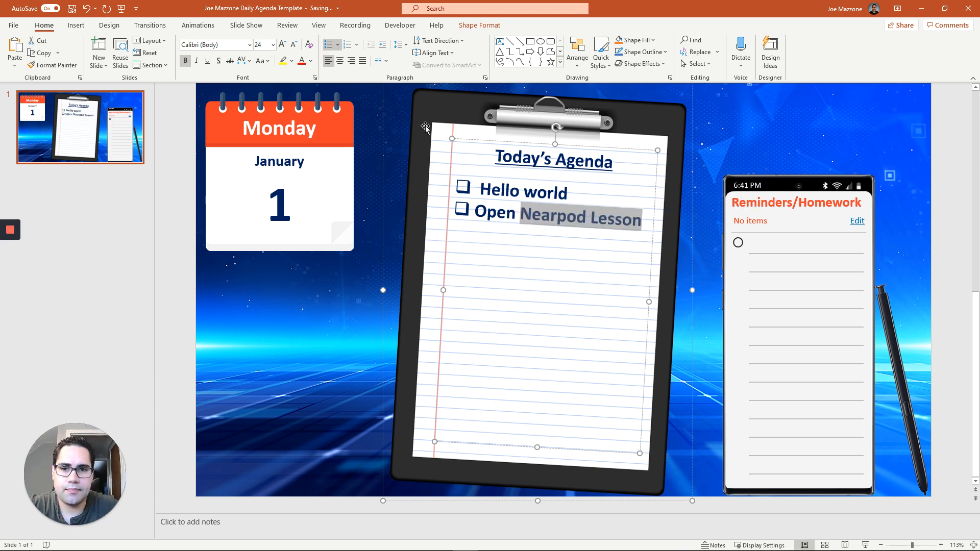
pyautogui.click(76, 25)
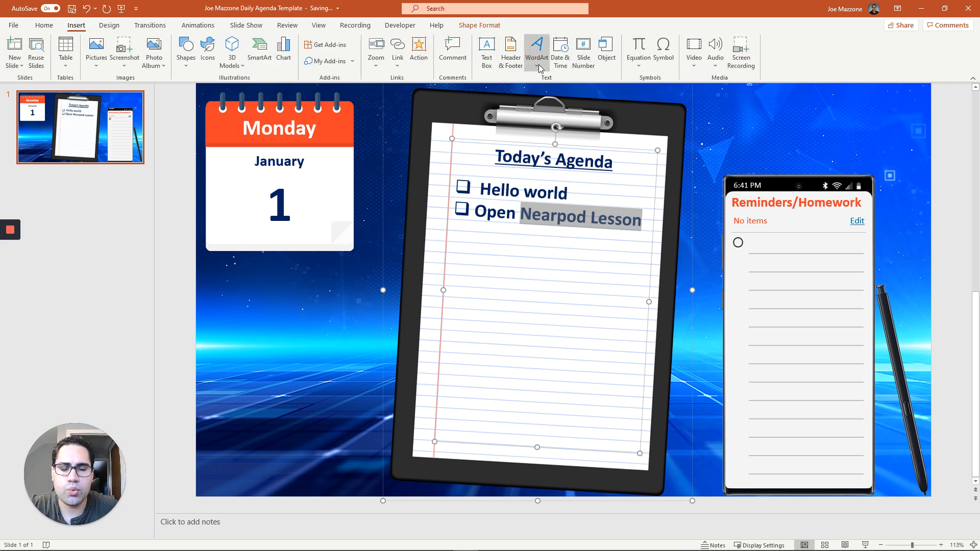
# Step: Hyperlink 'Nearpod Lesson' to the pasted Nearpod share address
pyautogui.click(397, 48)
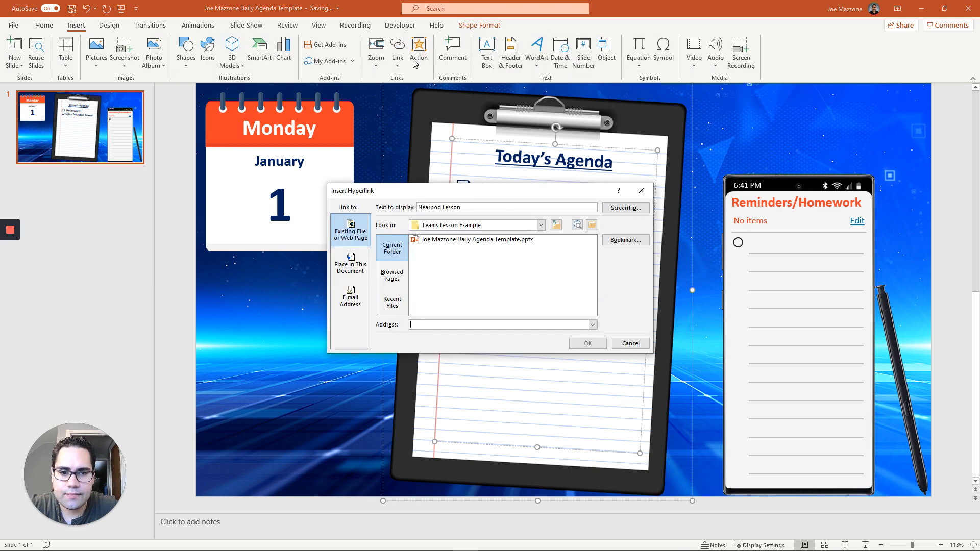
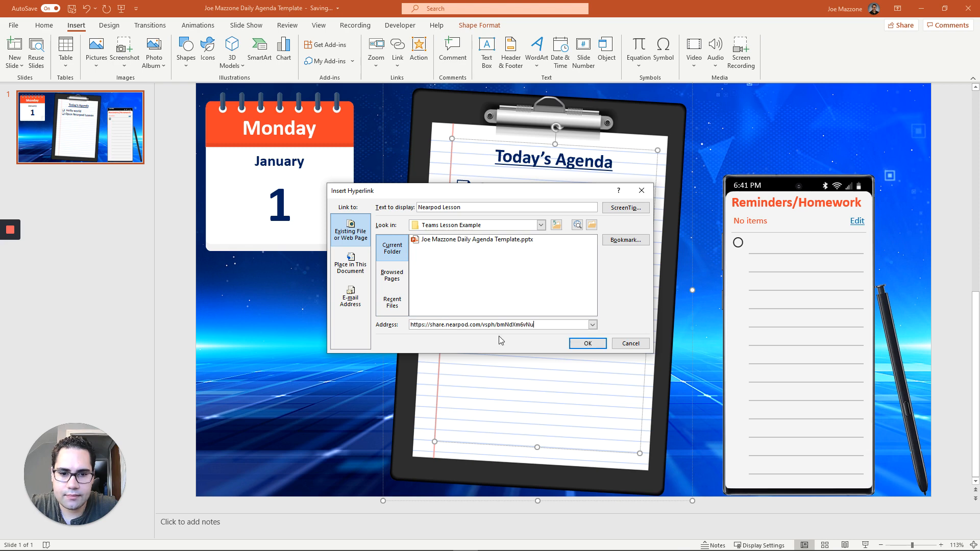
pyautogui.click(587, 343)
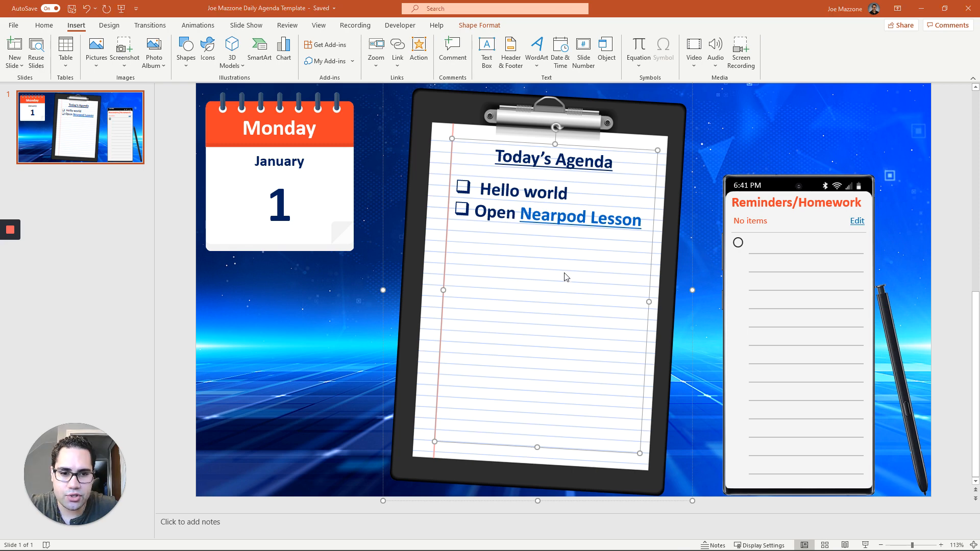
# Step: Add a third agenda line with the pasted 1drv.ms OneDrive link, then return to Teams
pyautogui.click(640, 220)
pyautogui.press('Return')
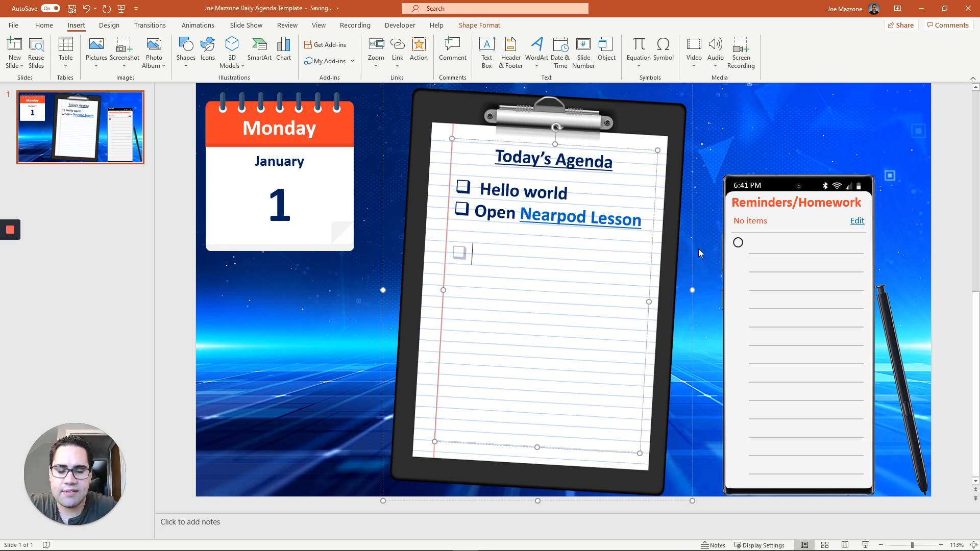
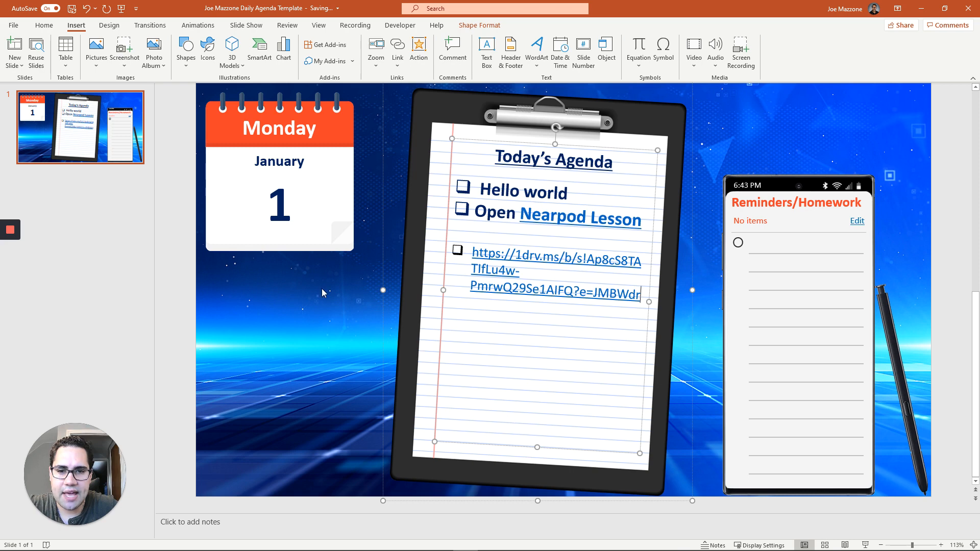
pyautogui.click(120, 326)
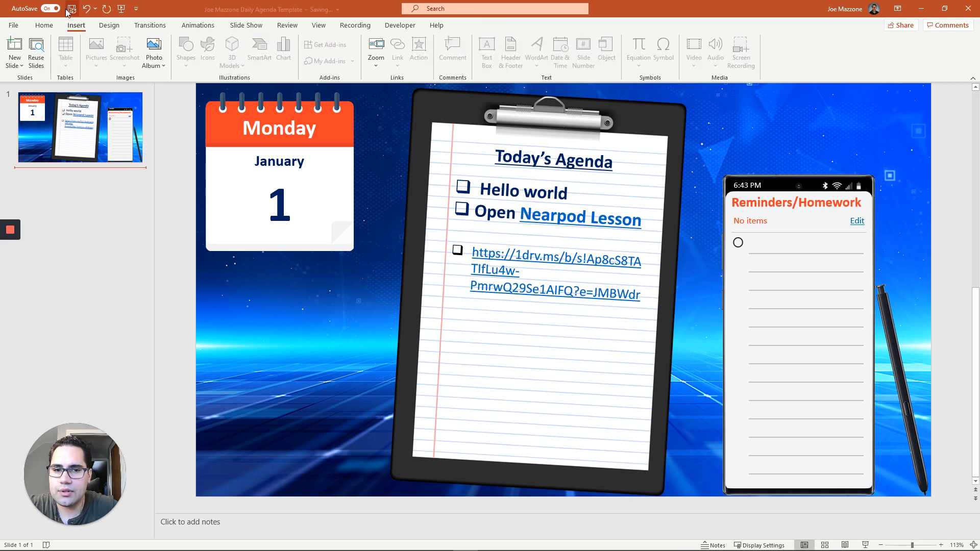
pyautogui.moveTo(445, 550)
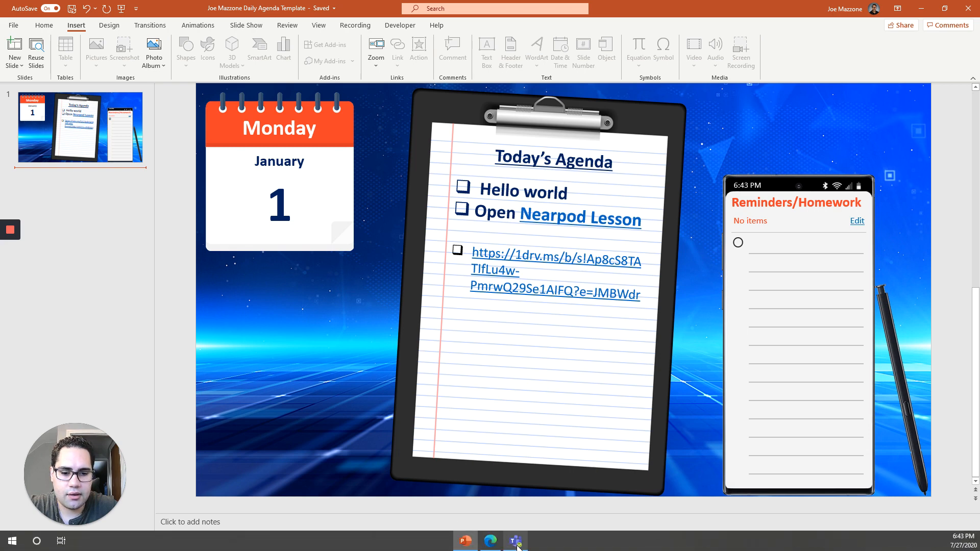
pyautogui.click(523, 544)
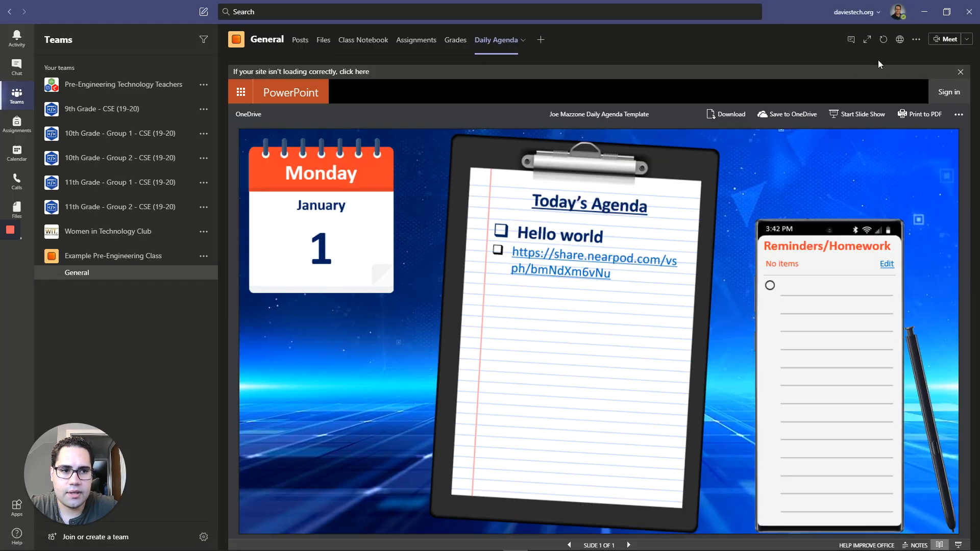
# Step: Reload the Daily Agenda tab and open the slide's 1drv.ms OneDrive link
pyautogui.click(888, 42)
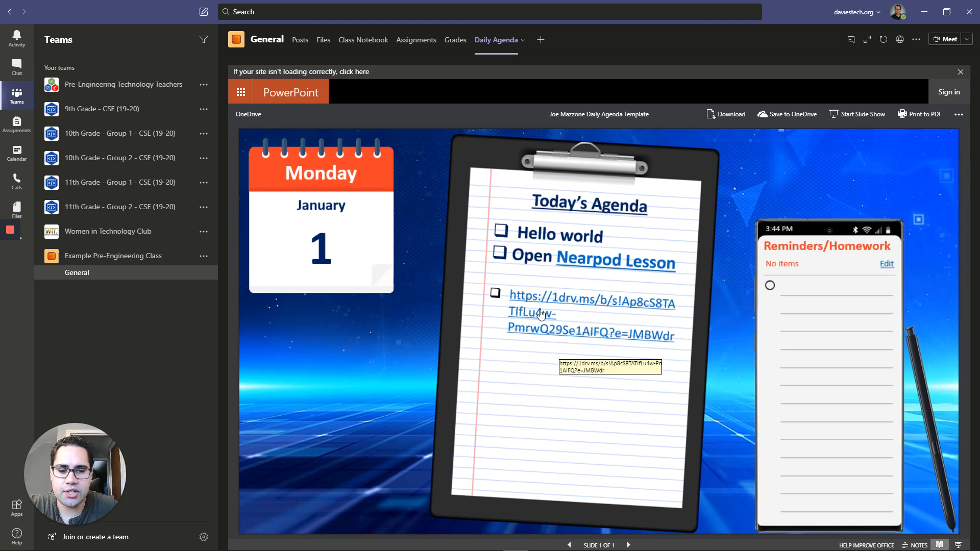
pyautogui.click(531, 301)
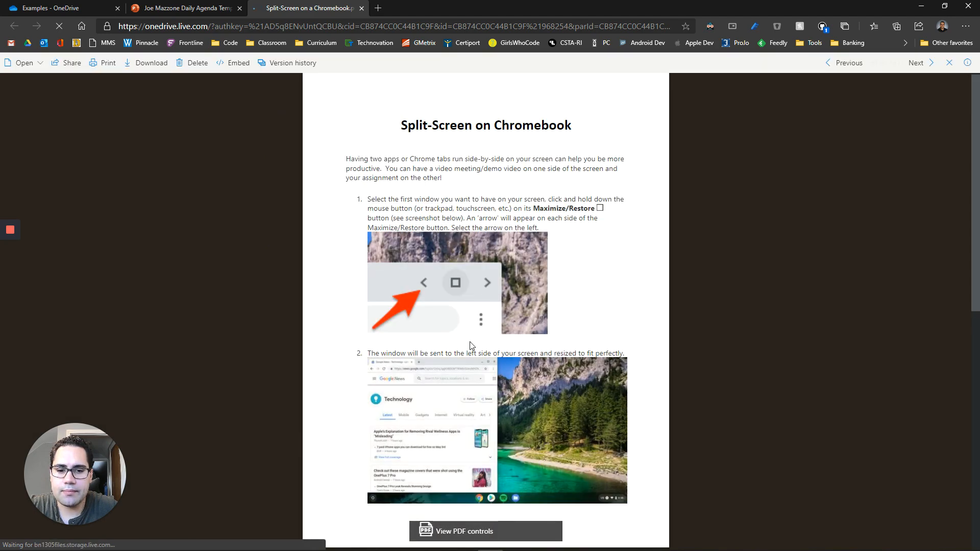
# Step: Scroll through the 'Split-Screen on Chromebook' PDF, then minimise Edge
pyautogui.scroll(-7, 752, 433)
pyautogui.scroll(7, 753, 436)
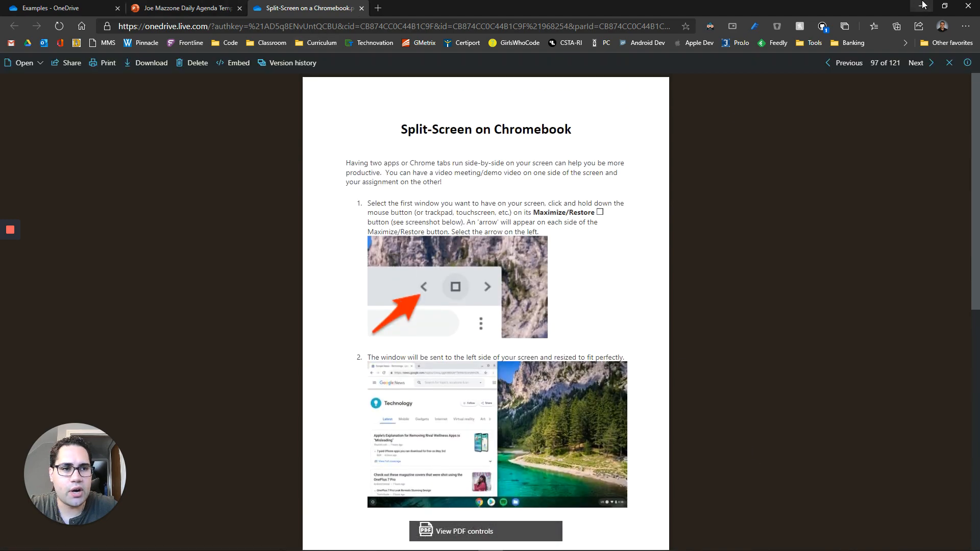
pyautogui.click(921, 6)
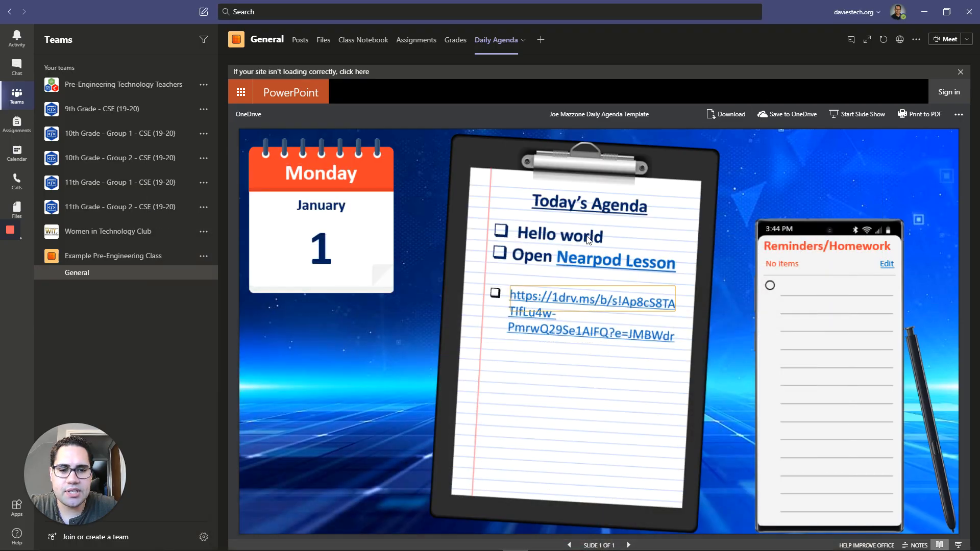